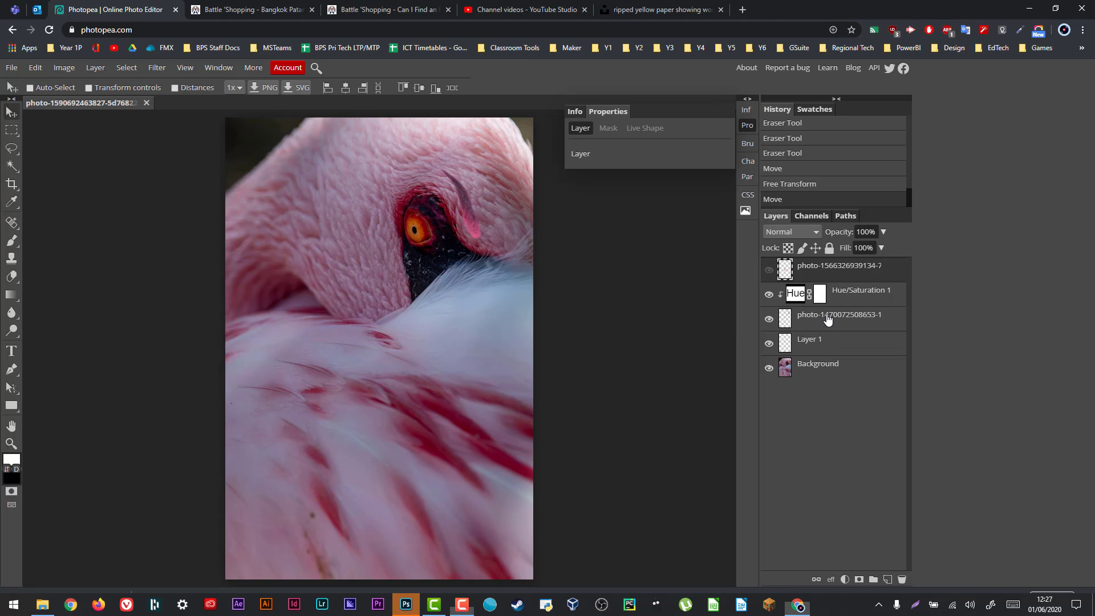
left_click(780, 328)
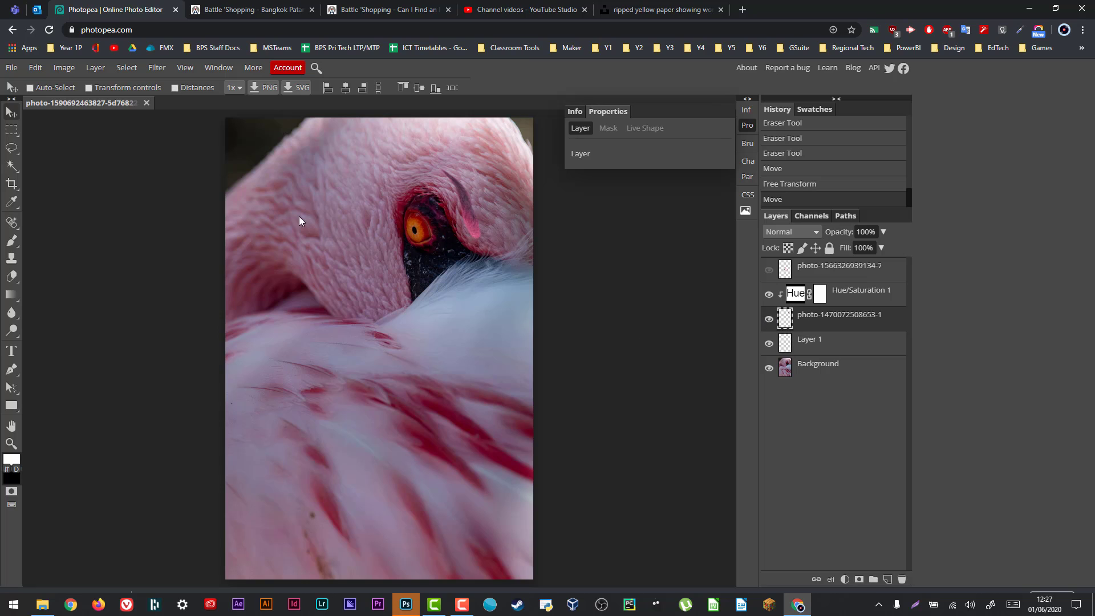
left_click(29, 70)
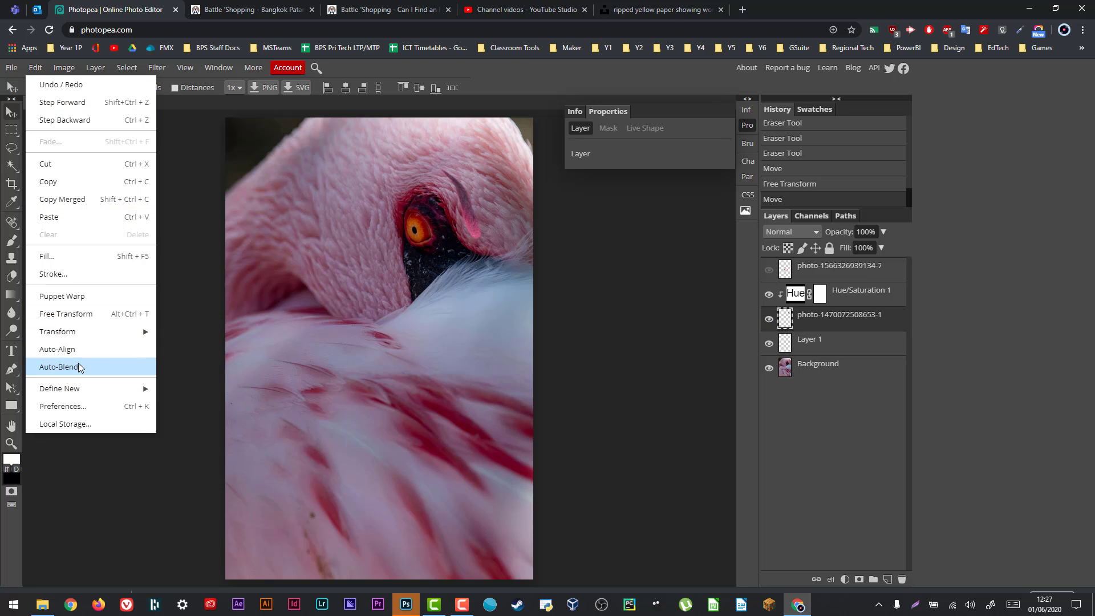
mouse_move(84, 339)
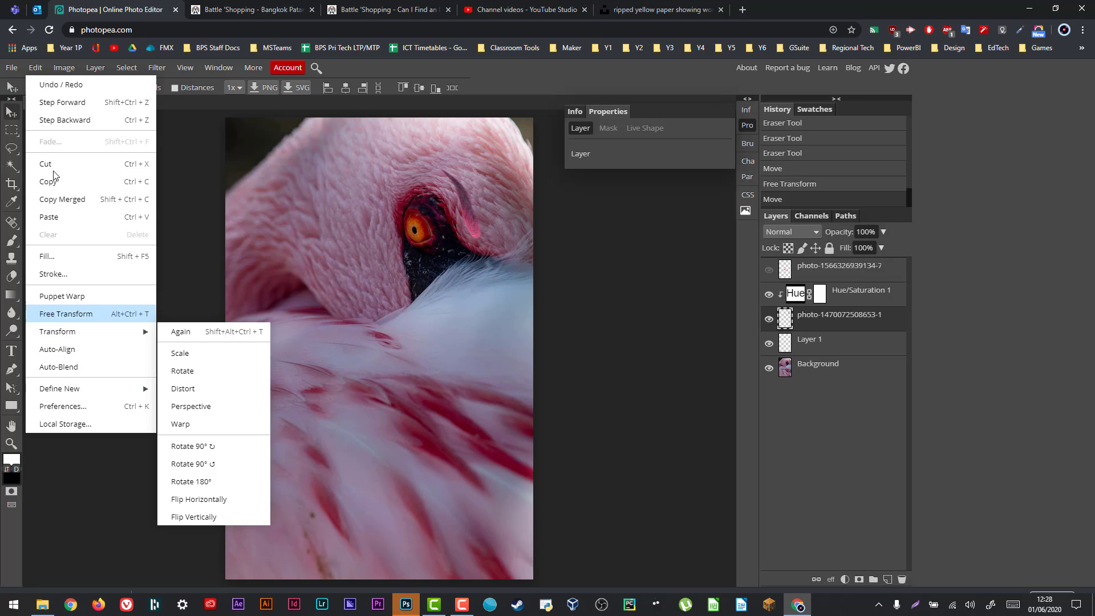
left_click(60, 314)
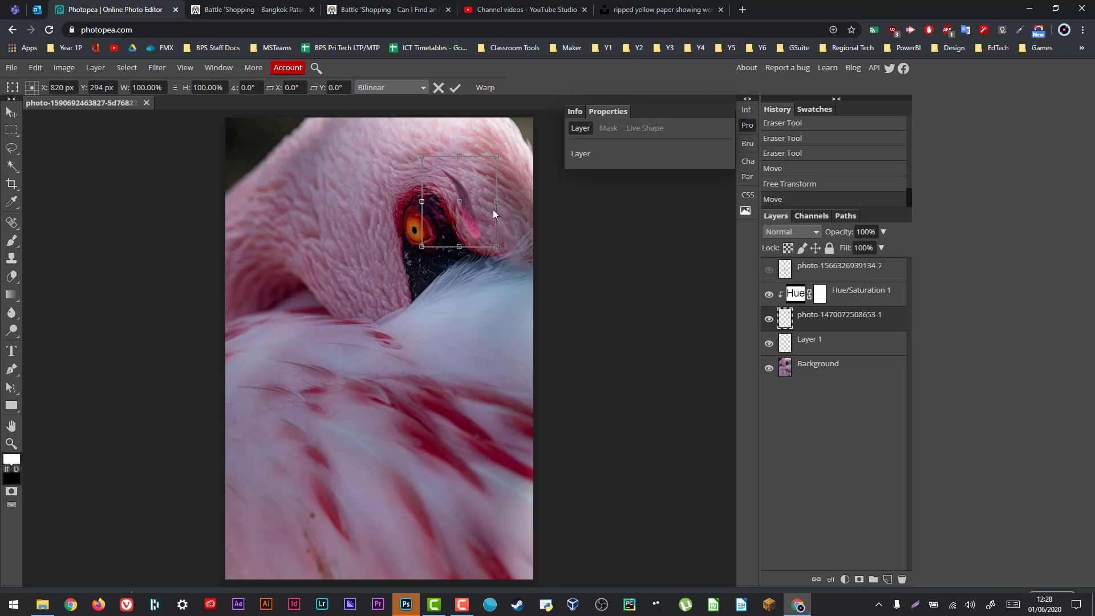
key("Return")
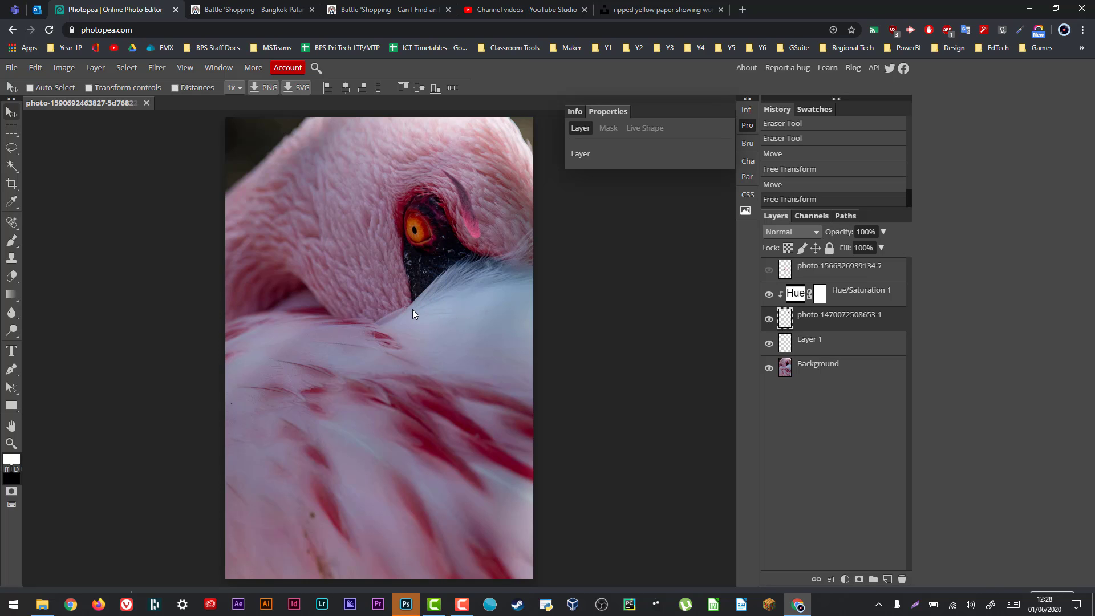
left_click(661, 12)
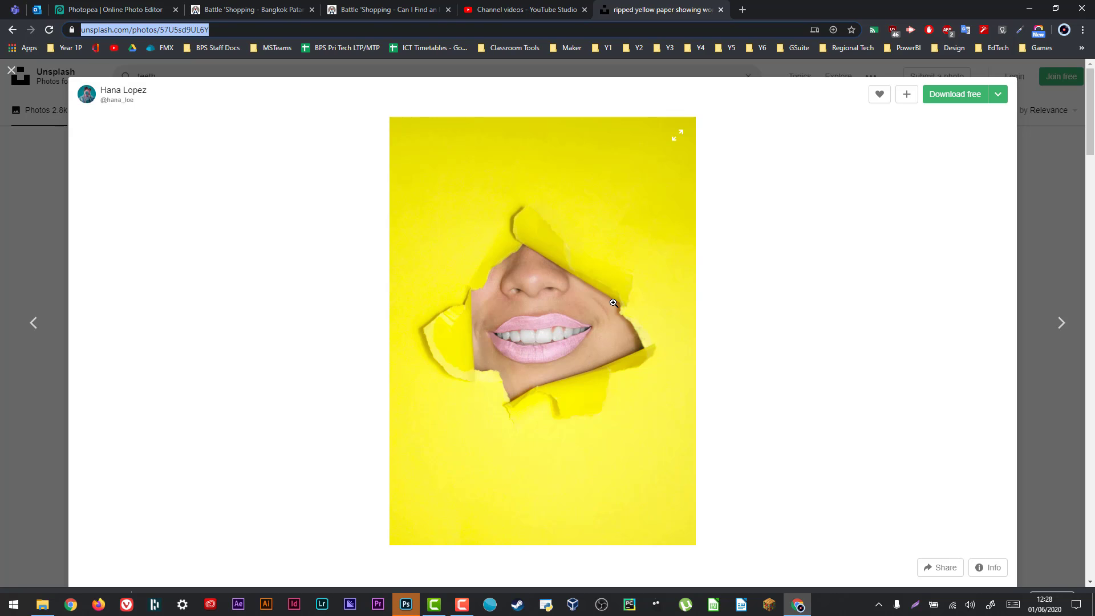
left_click(141, 13)
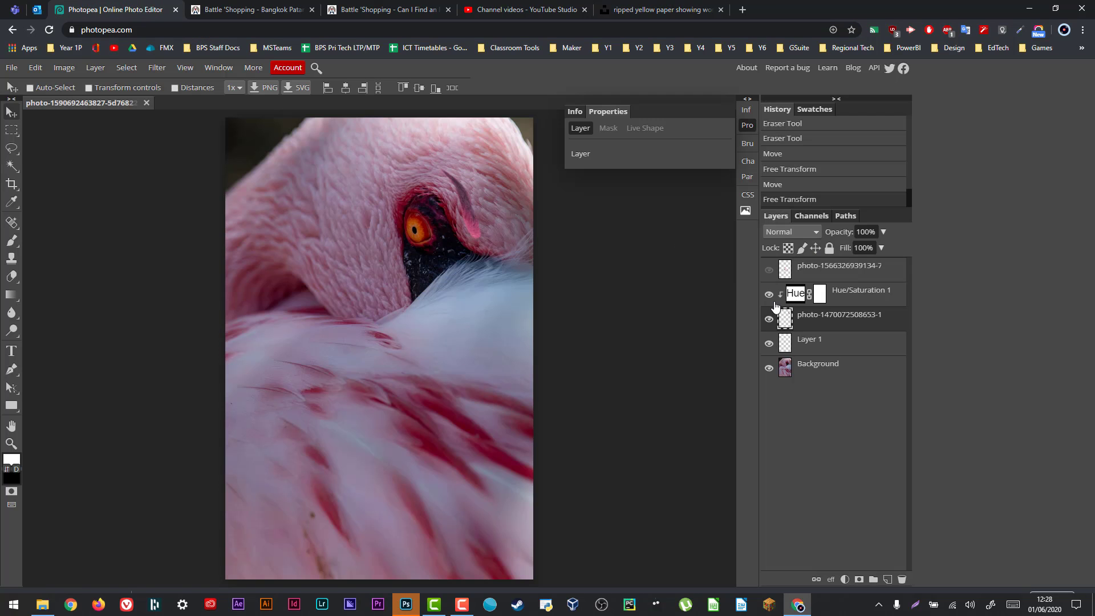
left_click(770, 270)
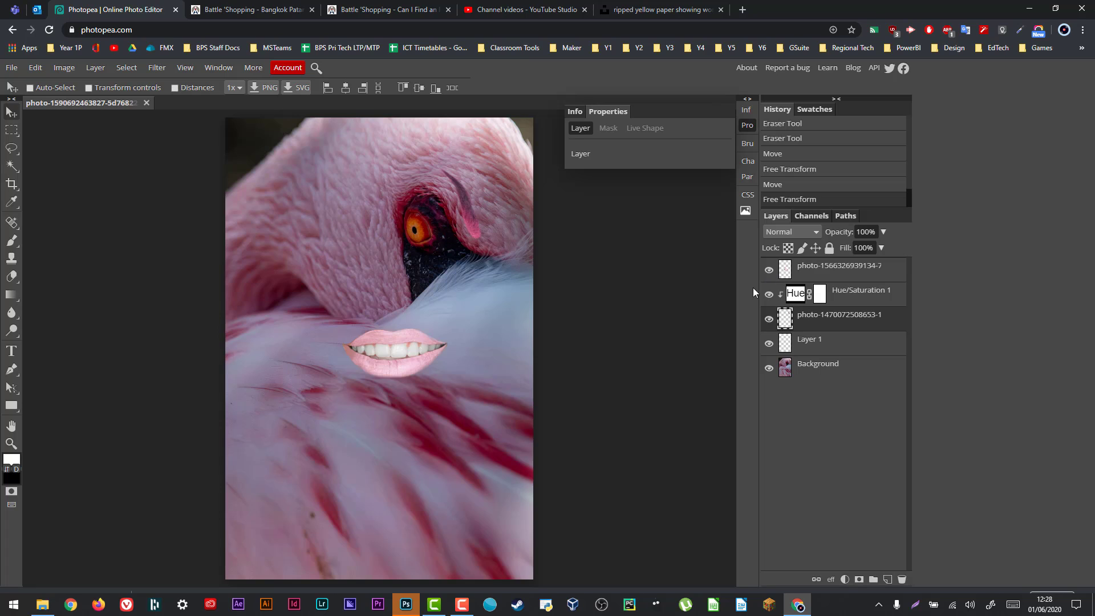
left_click(401, 354)
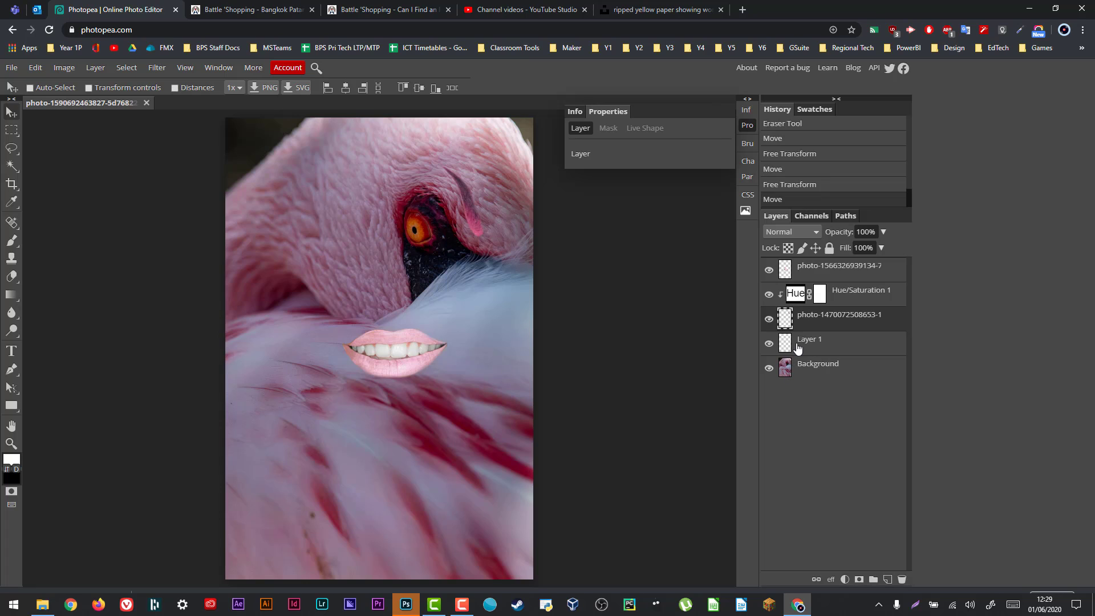
double_click(809, 266)
type("M")
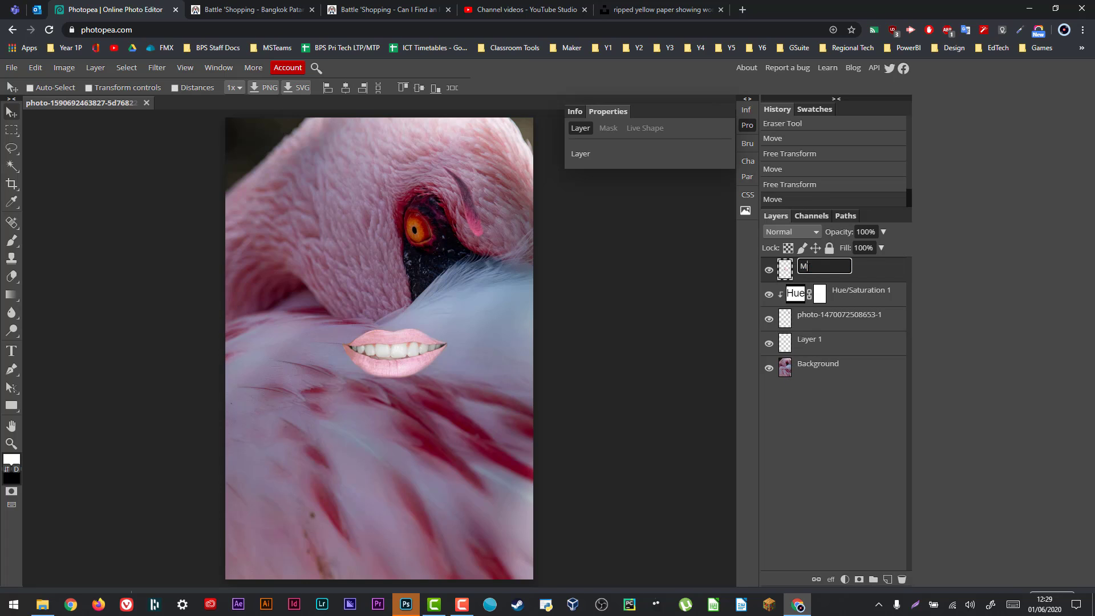
type("outh")
key("Return")
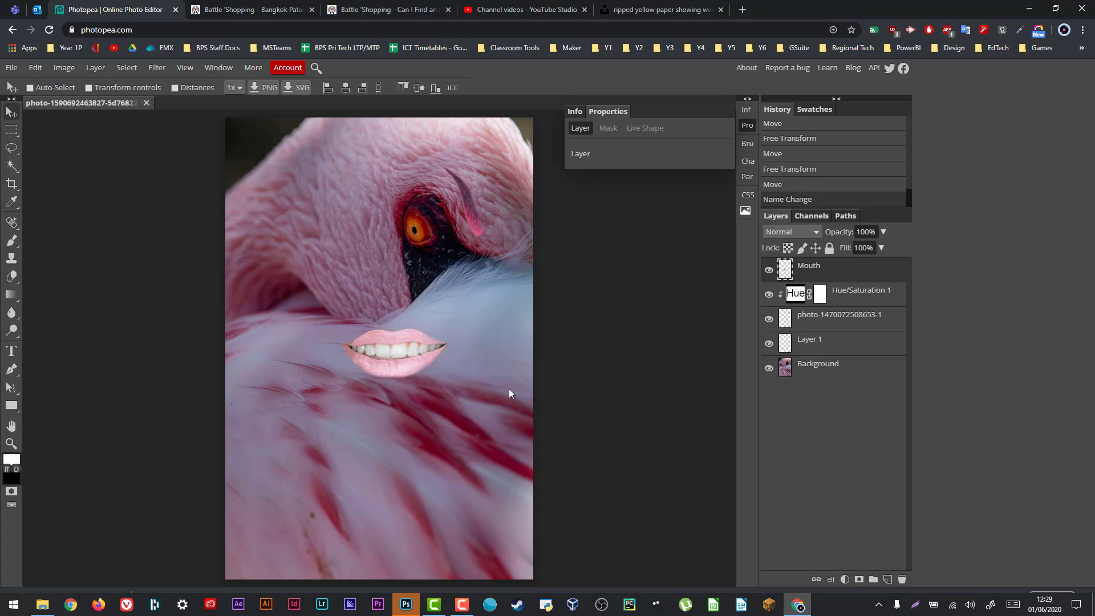
Step: With Free Transform, rotate the Mouth layer about 48° clockwise and position it just below the tip of the flamingo's beak
left_click_drag(402, 355, 431, 332)
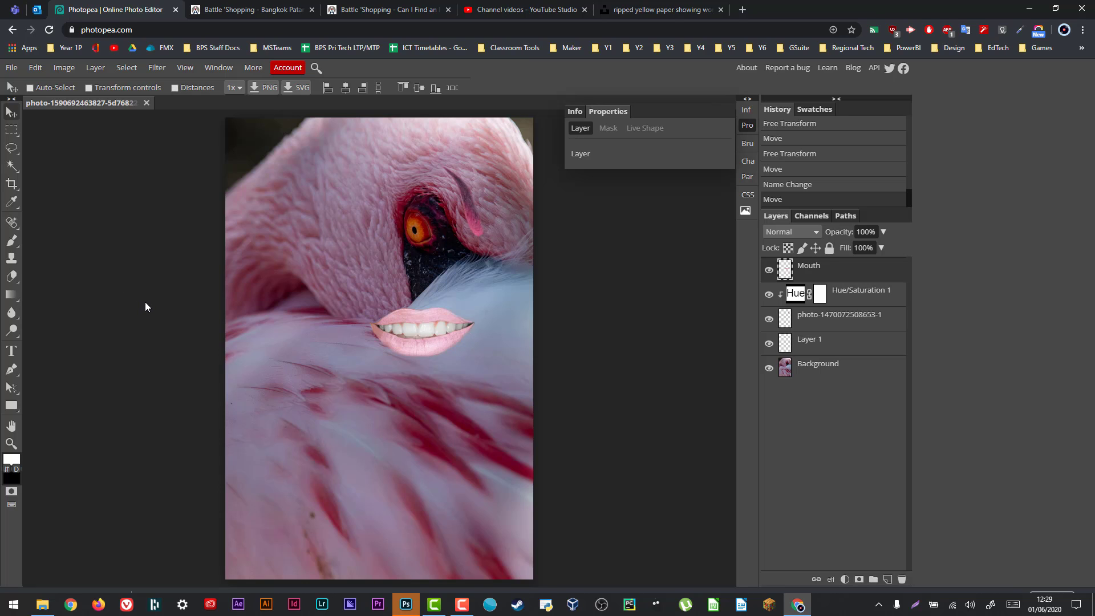
key("ctrl+t")
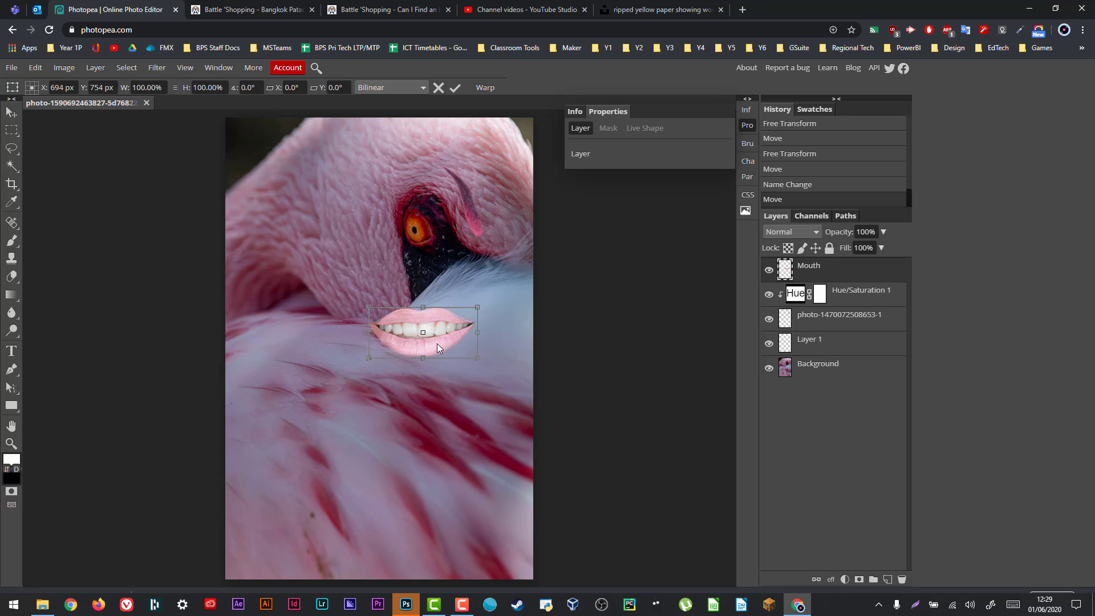
left_click_drag(416, 357, 395, 379)
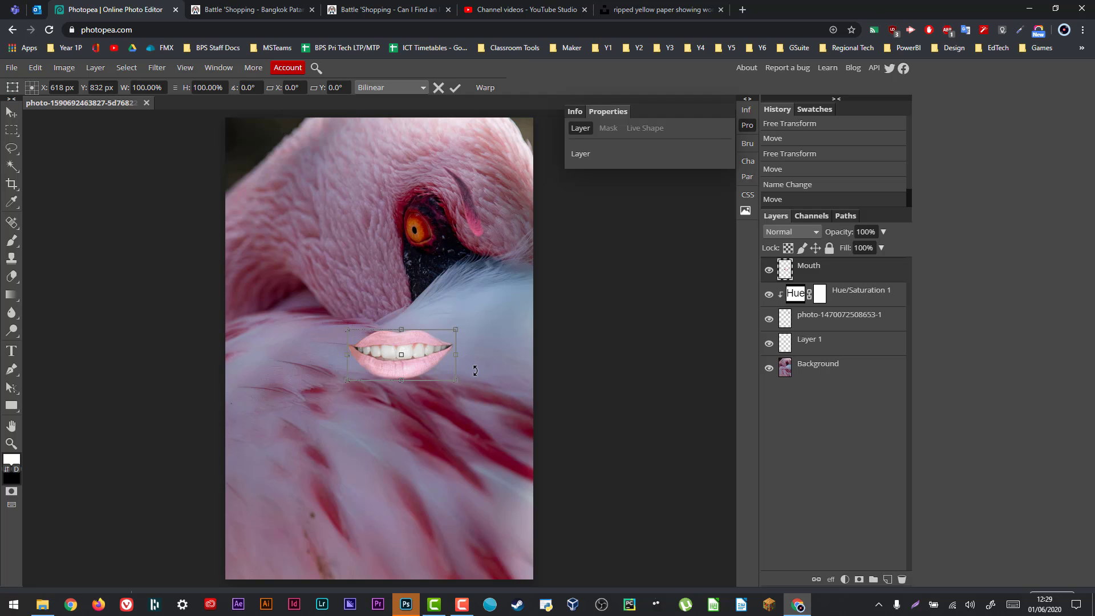
left_click_drag(473, 370, 452, 445)
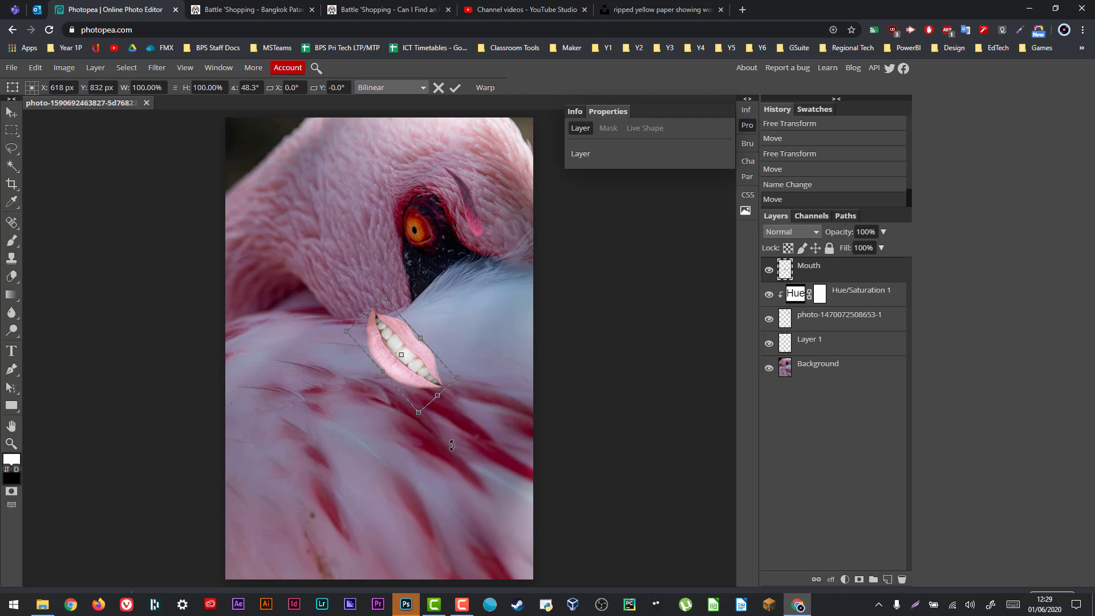
left_click_drag(420, 372, 402, 343)
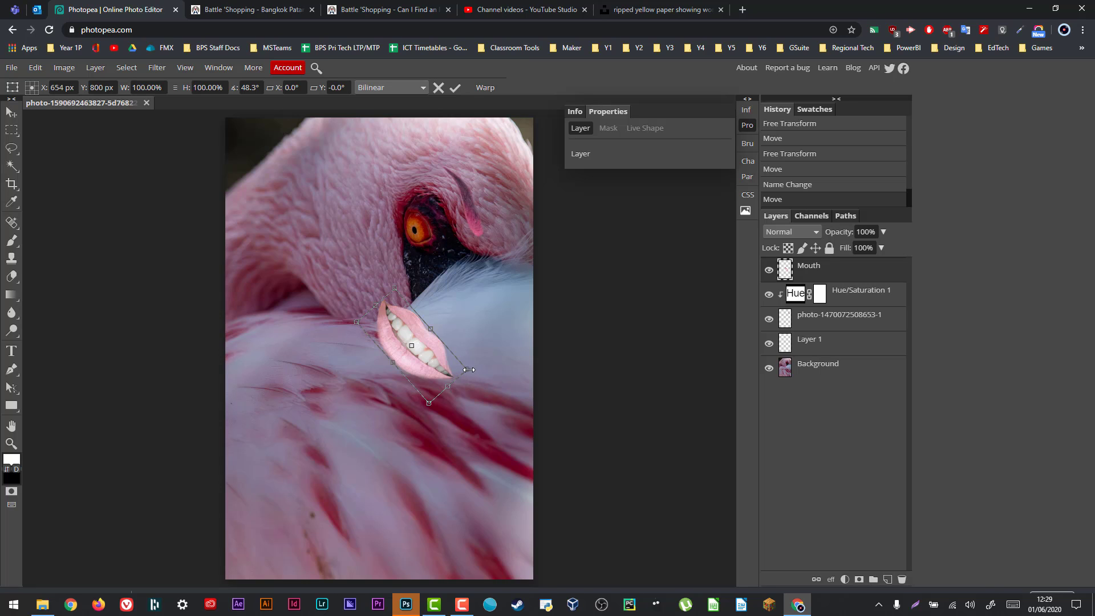
Step: Distort the mouth by moving individual corners of its outer end and lower side, flattening the lips into a narrow wedge
left_click_drag(469, 369, 503, 349)
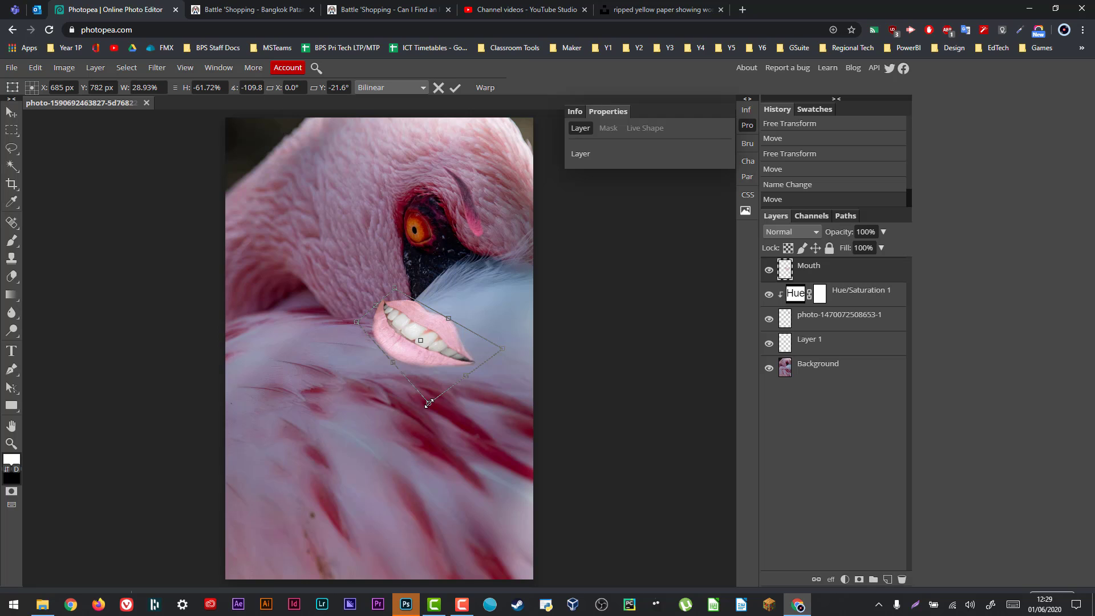
left_click_drag(429, 403, 485, 336)
left_click_drag(471, 374, 455, 353)
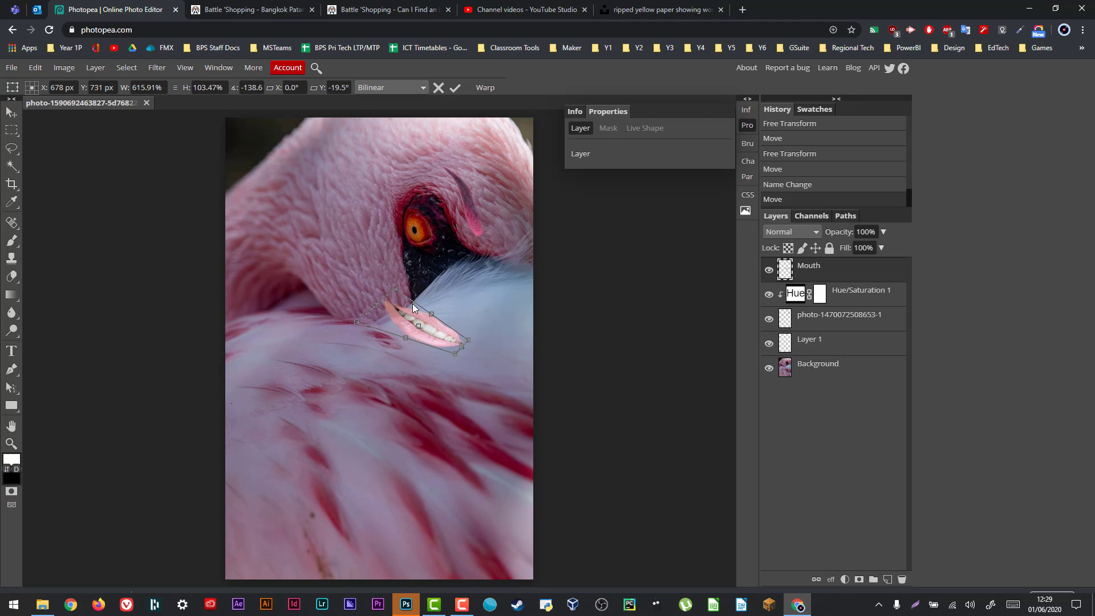
Step: Stretch the mouth's beak-side corners far apart into a flared beak shape, shift it slightly down and right, and apply the transform
left_click_drag(395, 287, 409, 226)
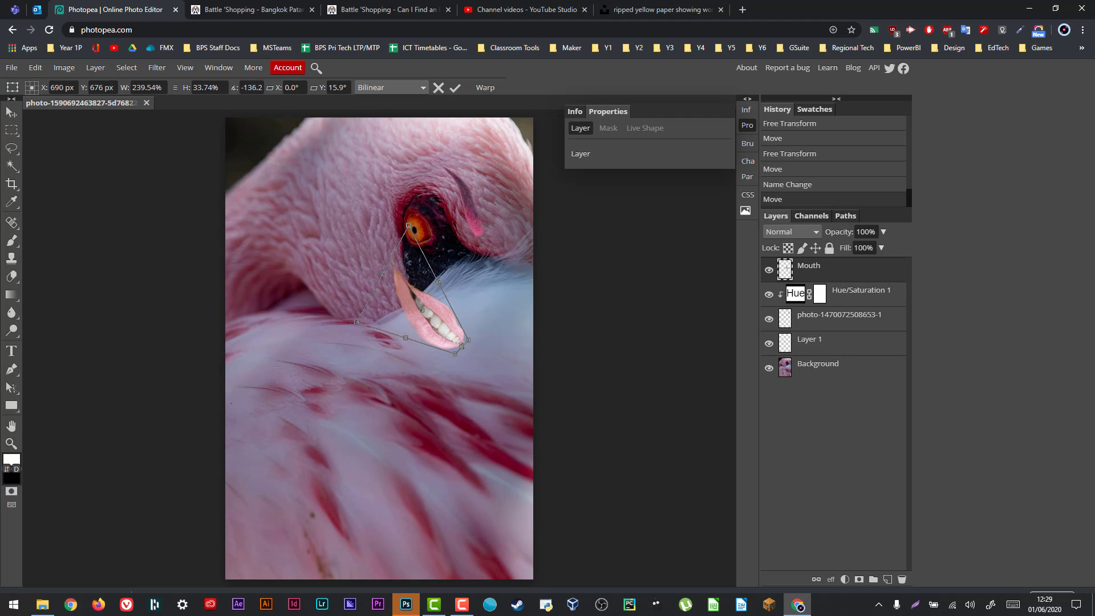
left_click_drag(362, 316, 326, 375)
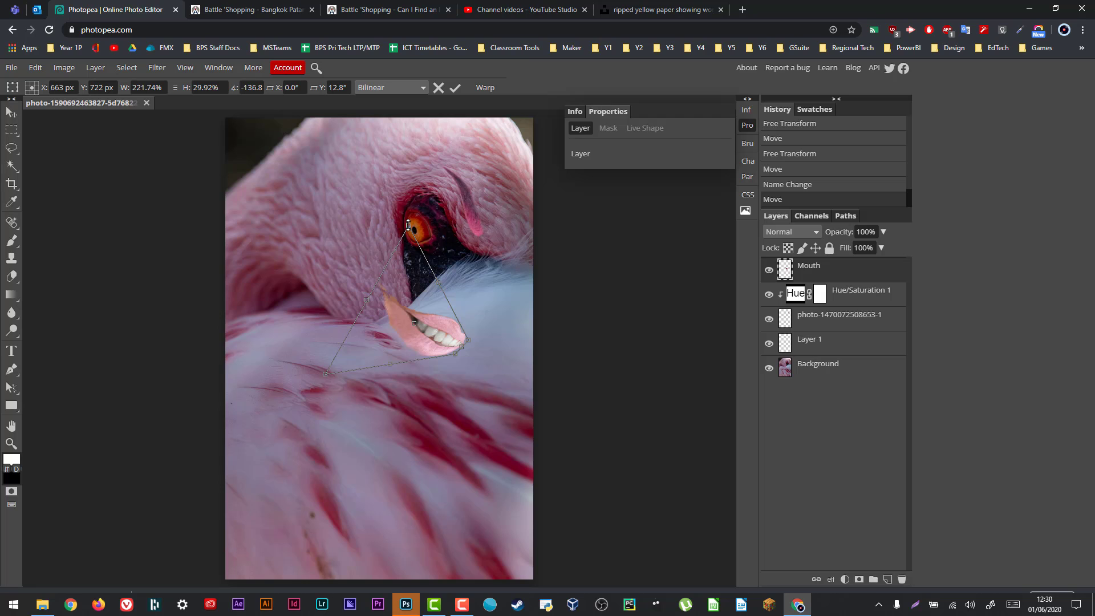
left_click_drag(411, 232, 387, 232)
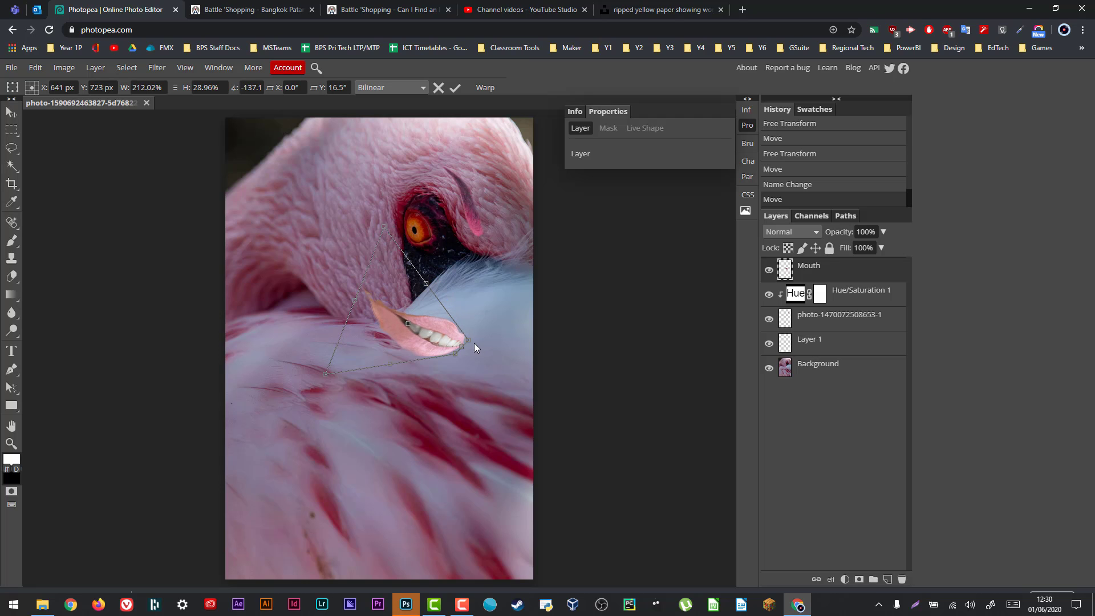
left_click_drag(468, 340, 475, 337)
left_click_drag(382, 229, 399, 177)
left_click_drag(325, 371, 315, 402)
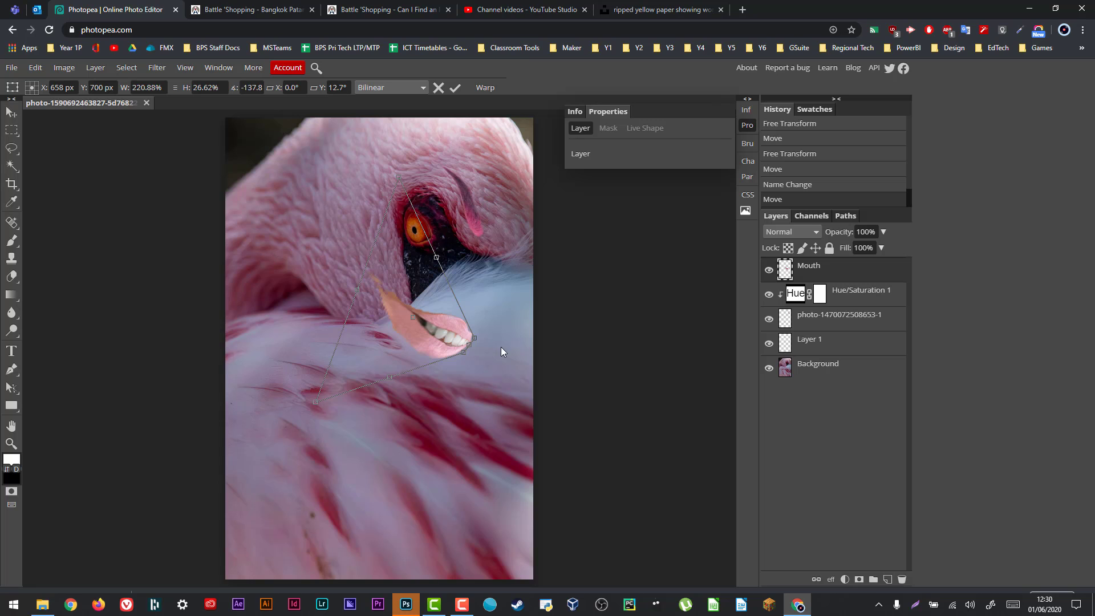
mouse_move(435, 341)
left_mouse_down()
mouse_move(453, 361)
mouse_move(445, 355)
left_mouse_up()
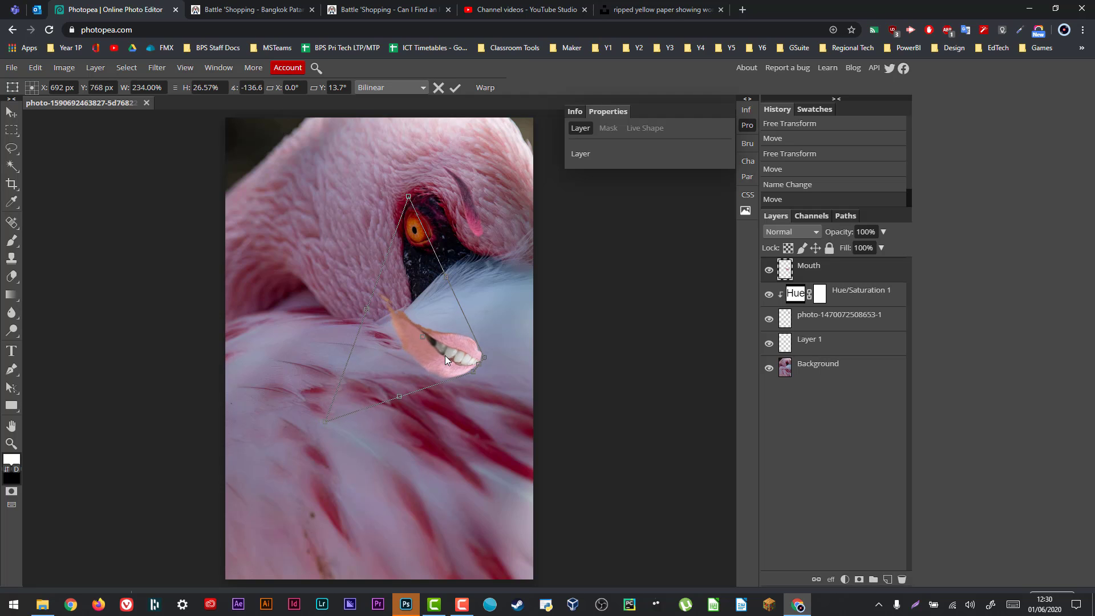
key("Return")
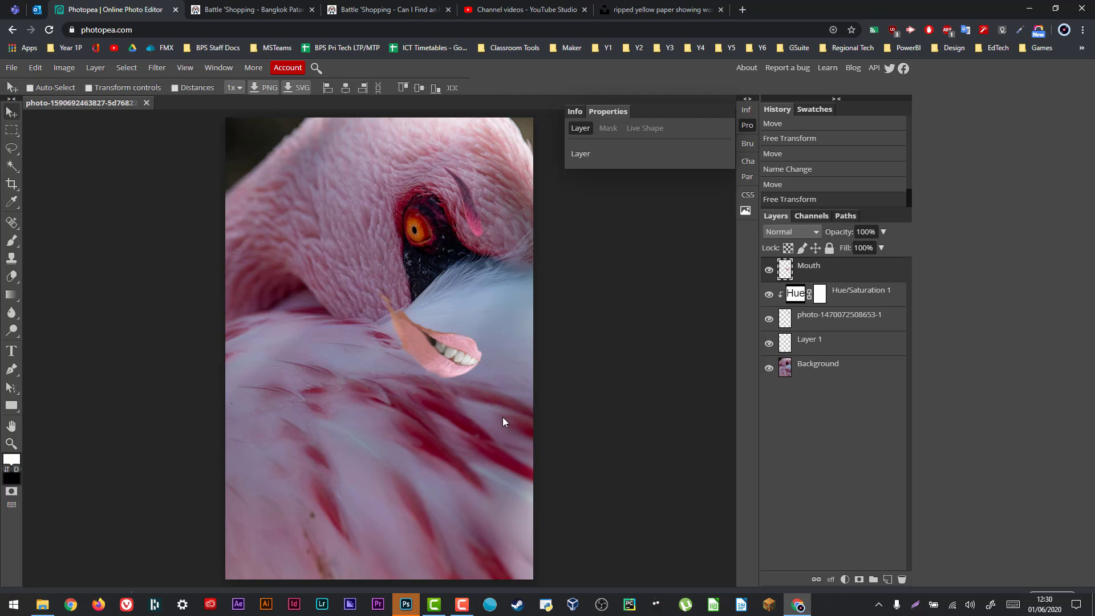
Step: Lower the Mouth layer's opacity to 31% and reposition it against the flamingo's beak
left_click_drag(457, 369, 451, 358)
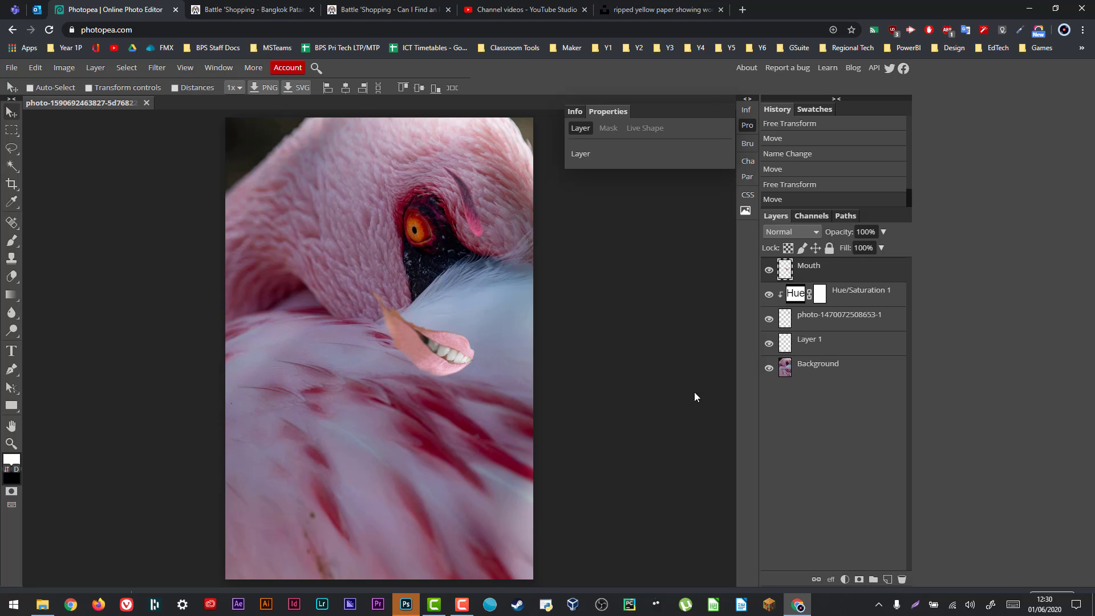
left_click(883, 233)
left_click_drag(872, 250, 862, 252)
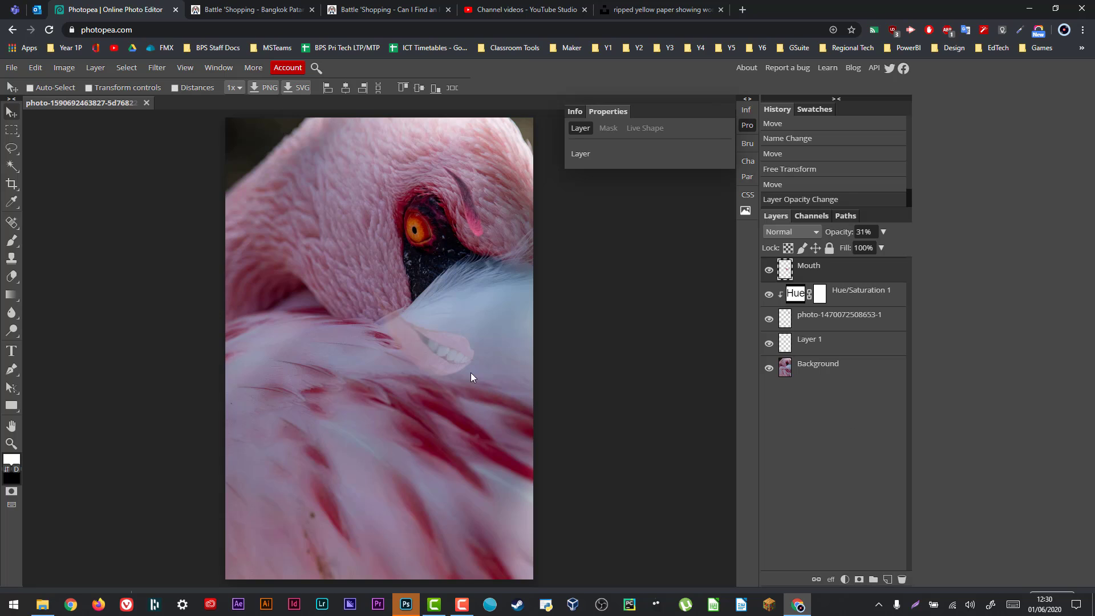
left_click_drag(446, 348, 446, 348)
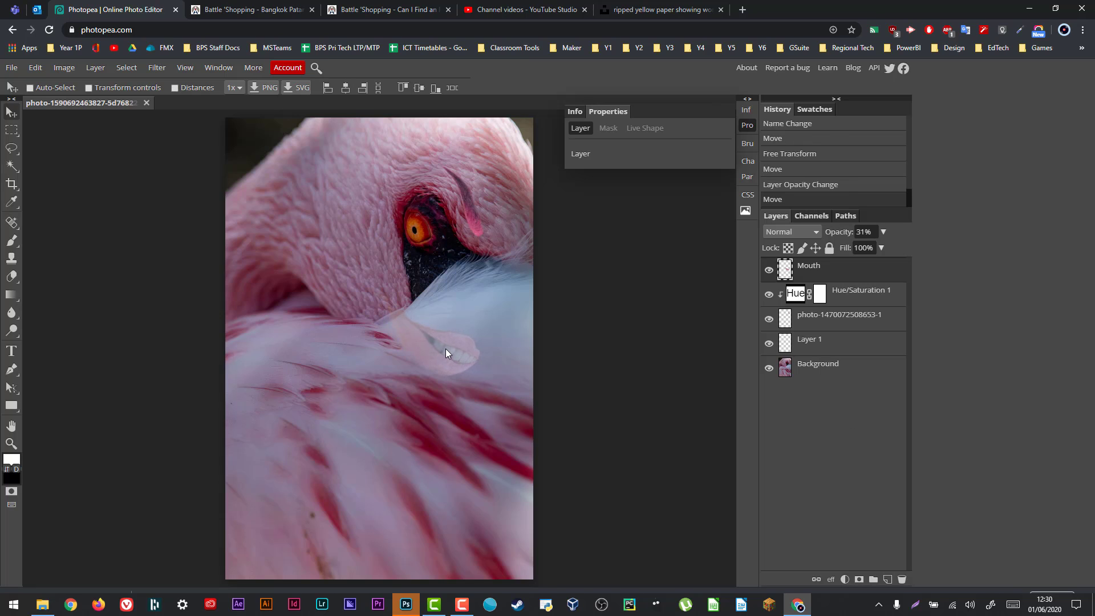